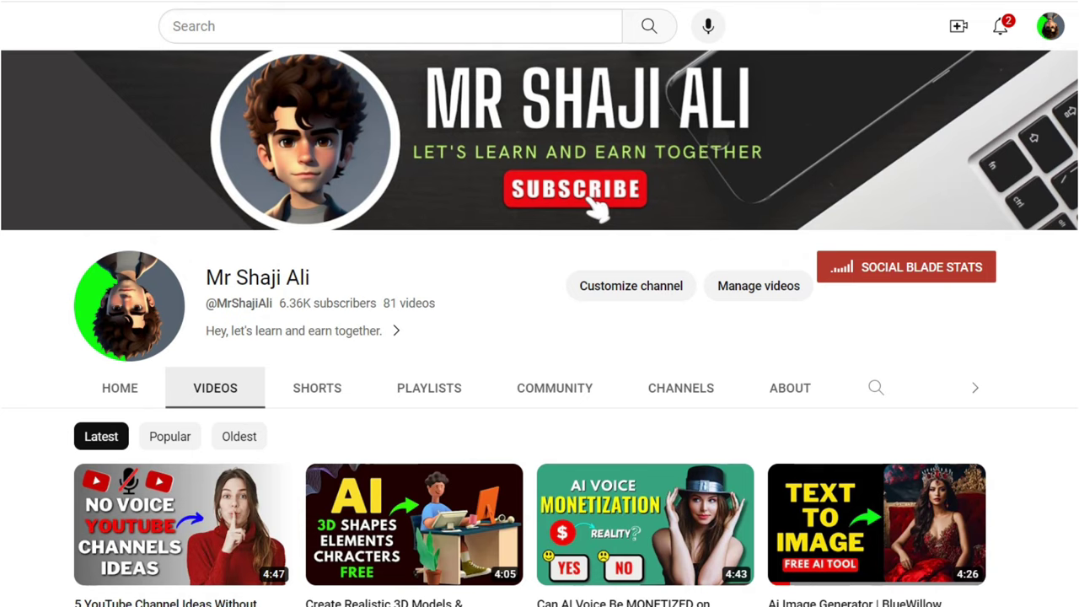
Step: Search Google for 'rask ai' to find the official rask.ai site
{"action": "scroll", "coordinate": [539, 337], "scroll_direction": "down", "scroll_amount": 4}
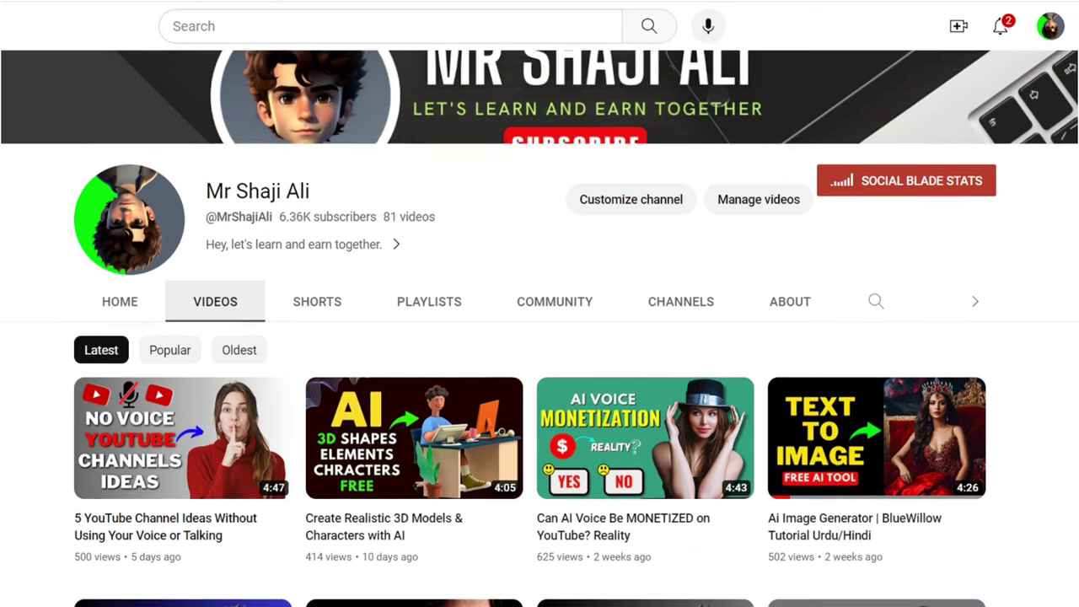
{"action": "scroll", "coordinate": [539, 337], "scroll_direction": "down", "scroll_amount": 4}
{"action": "scroll", "coordinate": [539, 337], "scroll_direction": "down", "scroll_amount": 4}
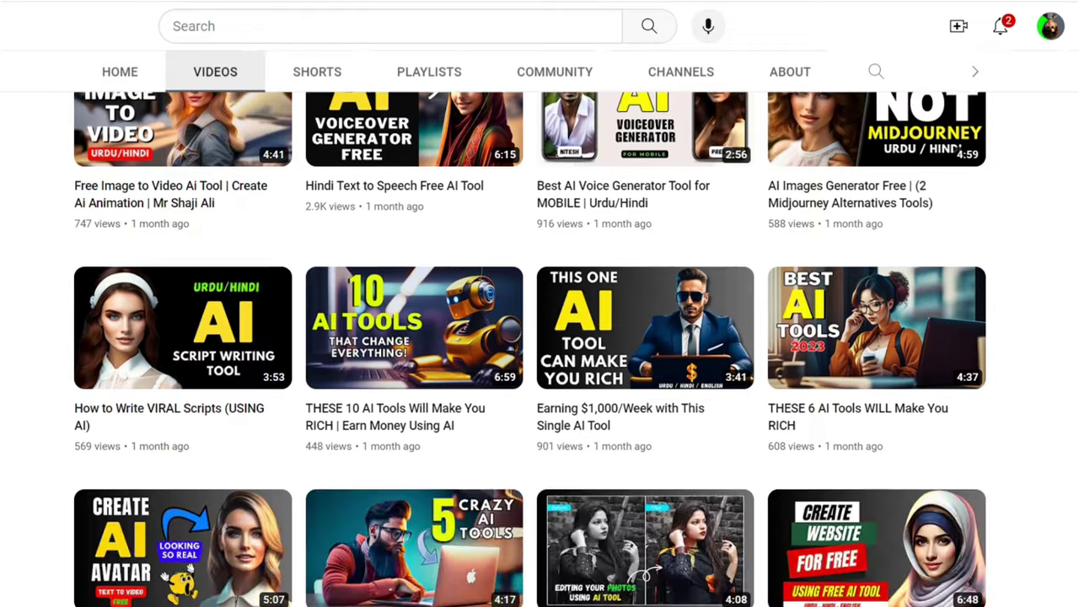
{"action": "scroll", "coordinate": [540, 337], "scroll_direction": "down", "scroll_amount": 4}
{"action": "scroll", "coordinate": [539, 337], "scroll_direction": "down", "scroll_amount": 1}
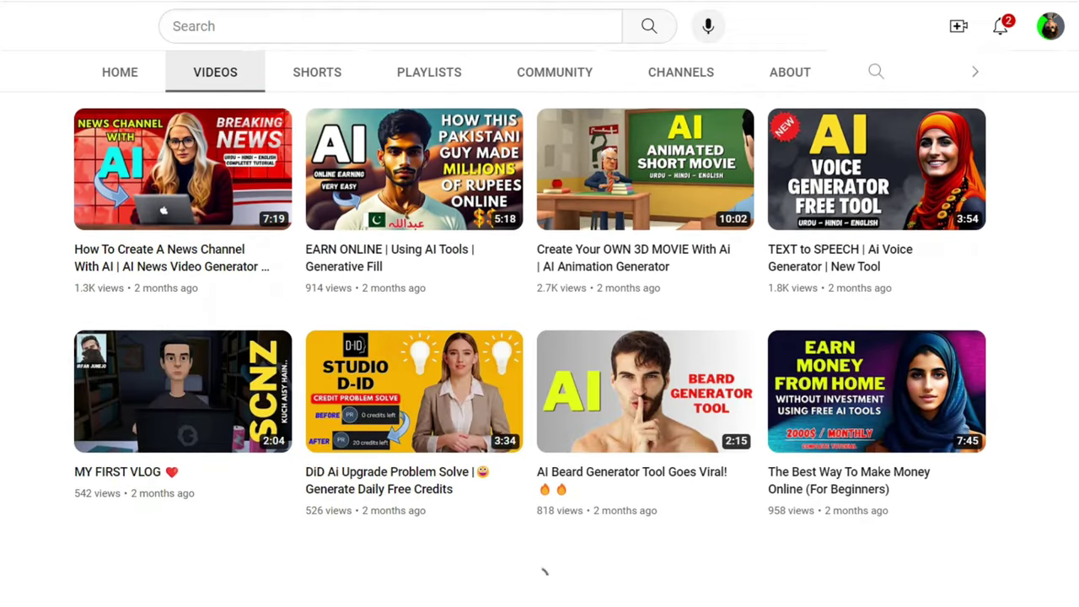
{"action": "scroll", "coordinate": [539, 337], "scroll_direction": "down", "scroll_amount": 4}
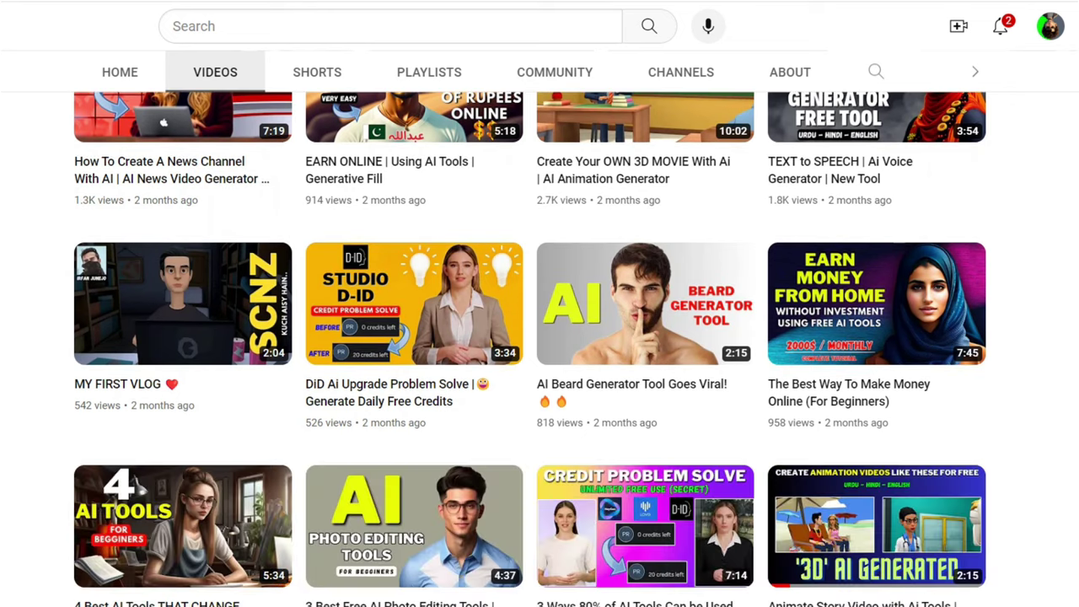
{"action": "scroll", "coordinate": [540, 337], "scroll_direction": "down", "scroll_amount": 4}
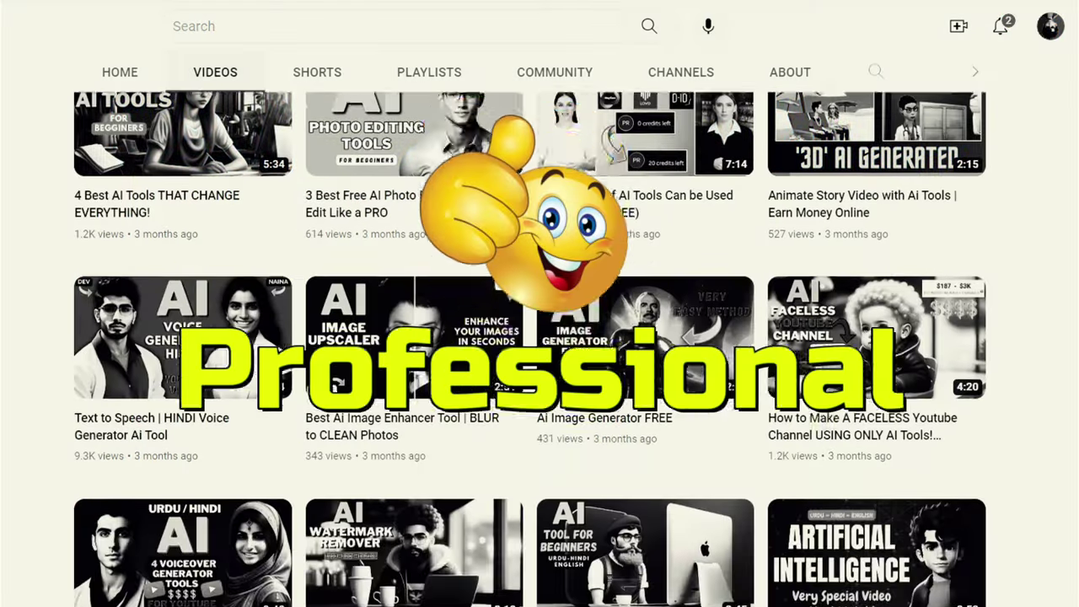
{"action": "scroll", "coordinate": [539, 337], "scroll_direction": "down", "scroll_amount": 4}
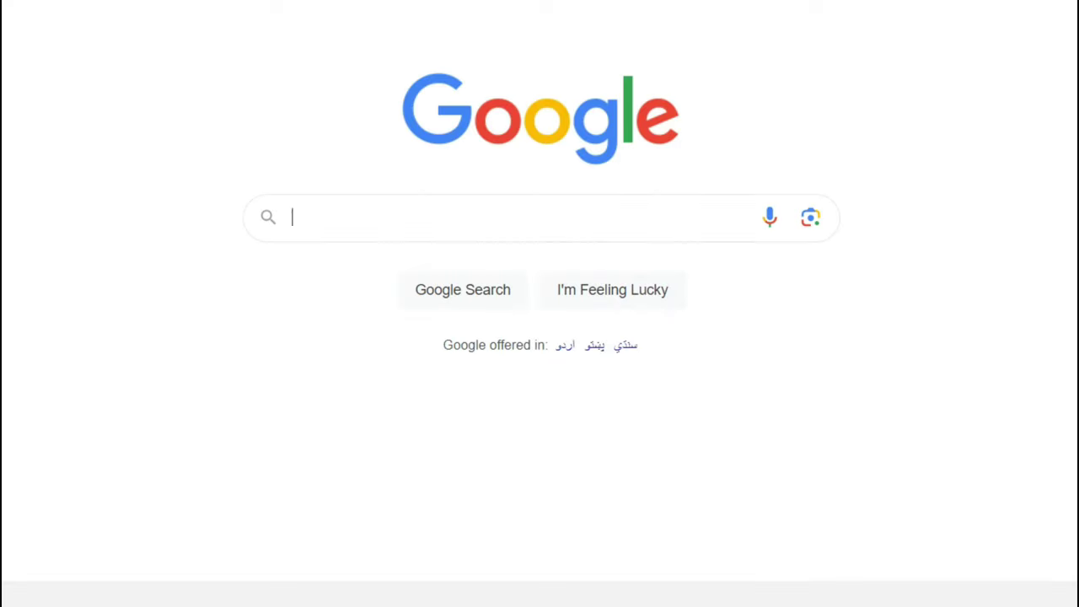
{"action": "type", "text": "rask ai"}
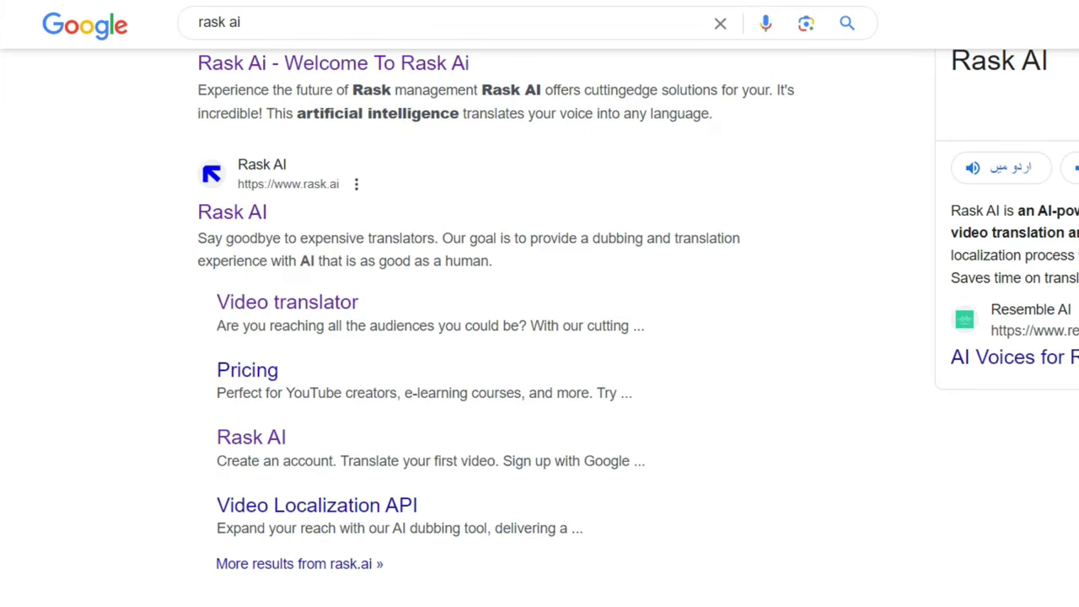
Step: Open the rask.ai homepage from the results and scroll to its multilingual demo video
{"action": "left_click", "coordinate": [266, 218]}
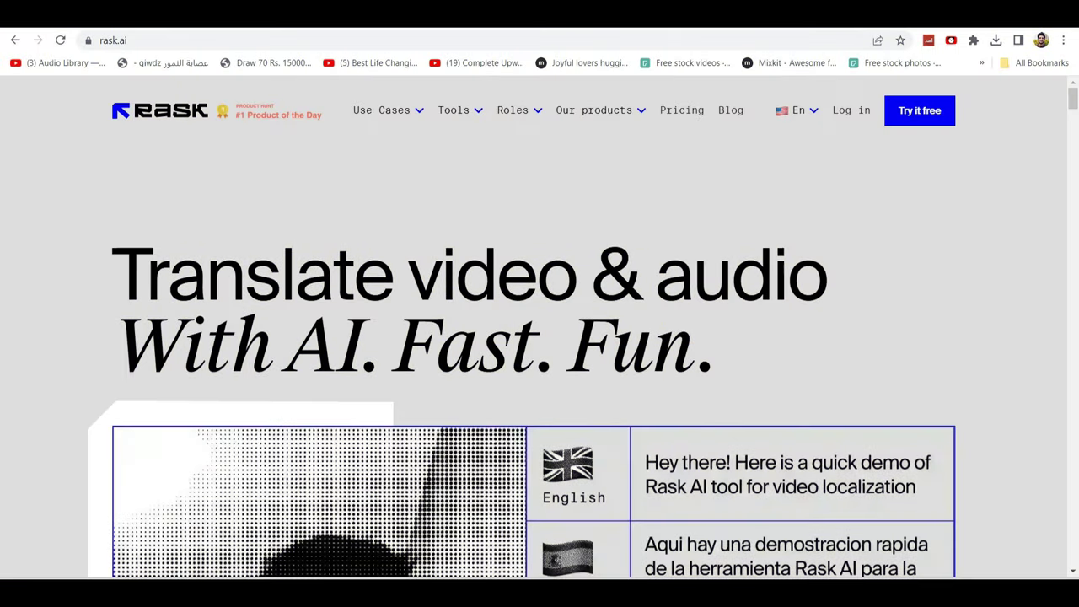
{"action": "scroll", "coordinate": [522, 327], "scroll_direction": "down", "scroll_amount": 5}
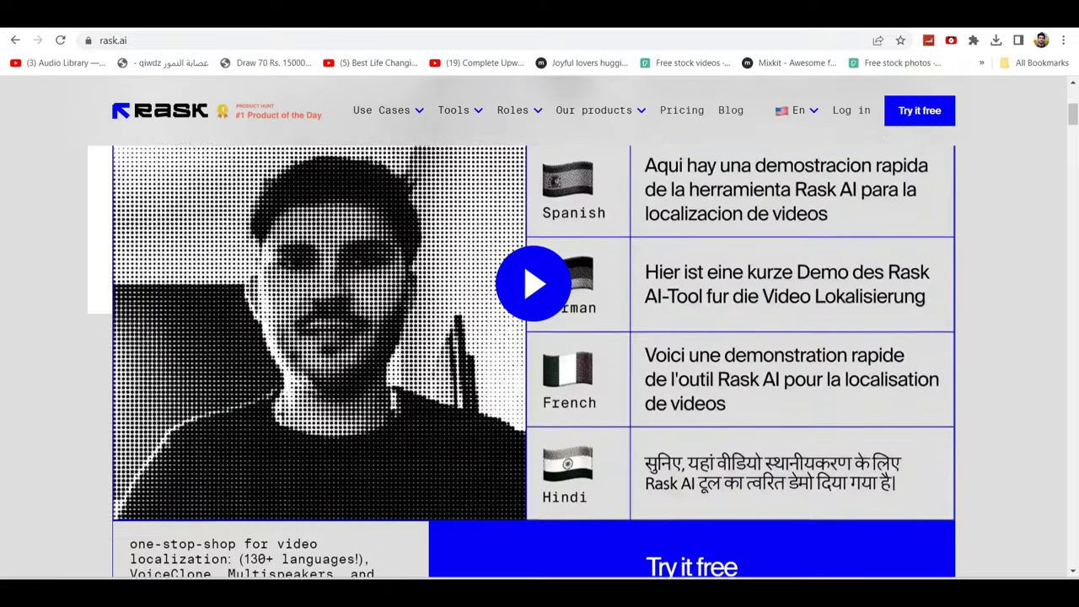
{"action": "scroll", "coordinate": [522, 328], "scroll_direction": "up", "scroll_amount": 1}
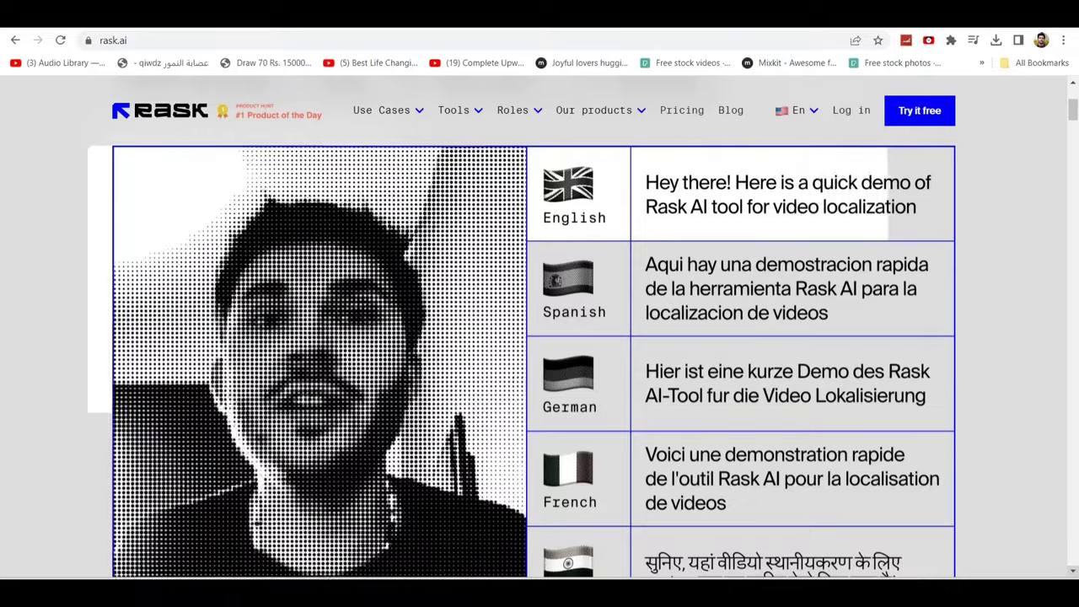
{"action": "scroll", "coordinate": [540, 363], "scroll_direction": "down", "scroll_amount": 1}
{"action": "scroll", "coordinate": [539, 362], "scroll_direction": "down", "scroll_amount": 1}
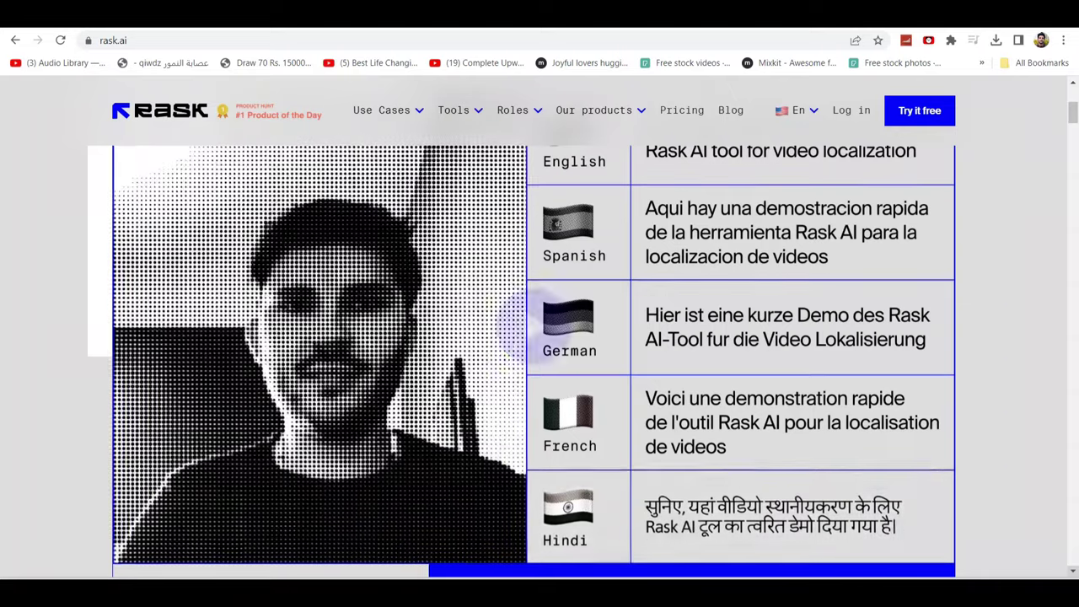
Step: Go to the Video translator tool page and begin the free-trial sign-up
{"action": "scroll", "coordinate": [539, 337], "scroll_direction": "up", "scroll_amount": 2}
{"action": "scroll", "coordinate": [539, 337], "scroll_direction": "up", "scroll_amount": 2}
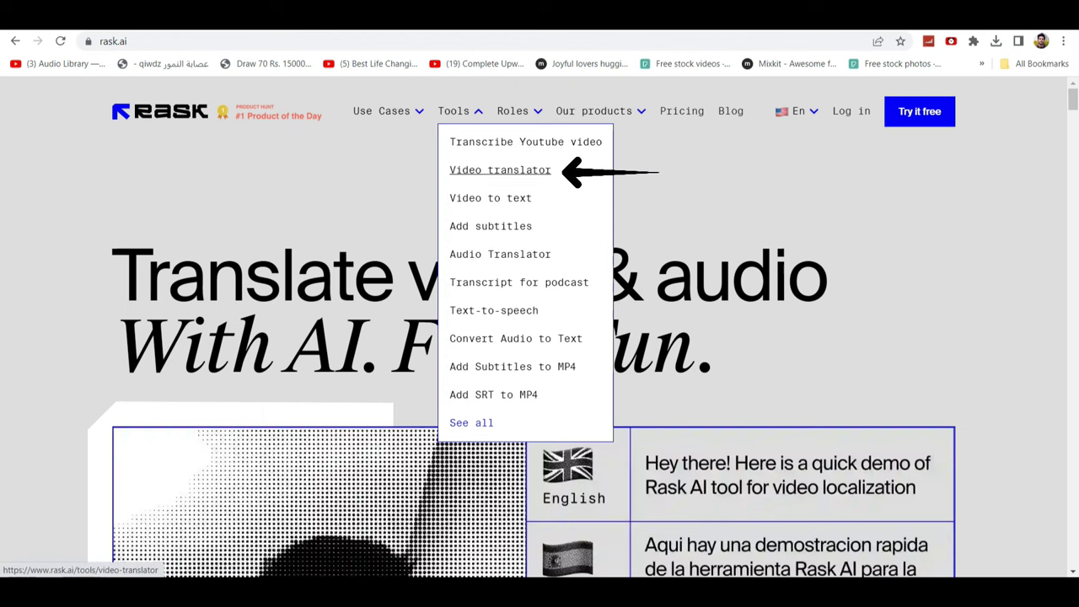
{"action": "left_click", "coordinate": [499, 169]}
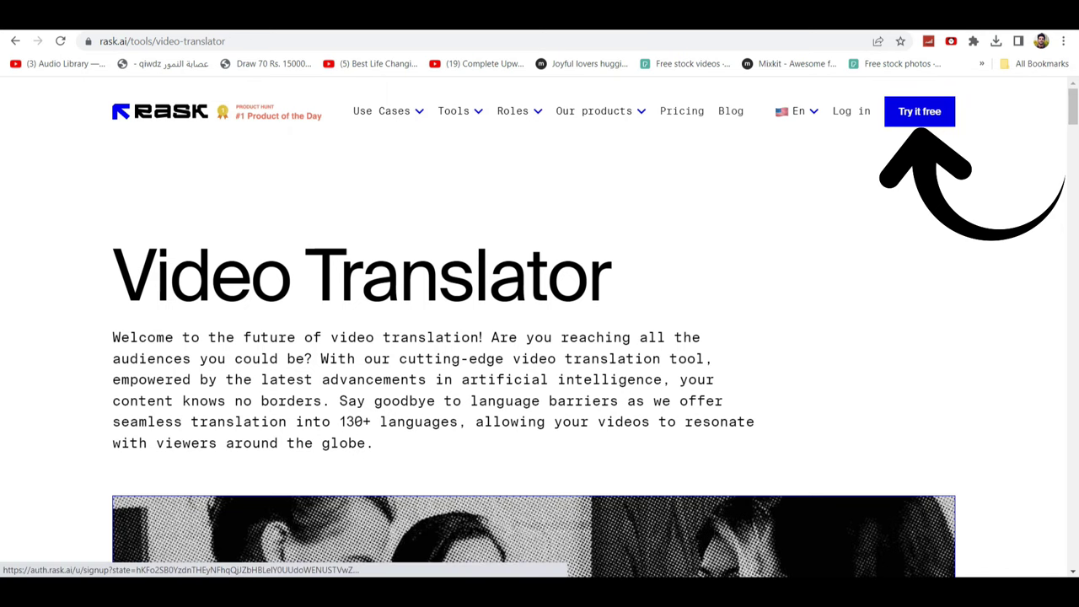
{"action": "left_click", "coordinate": [919, 110]}
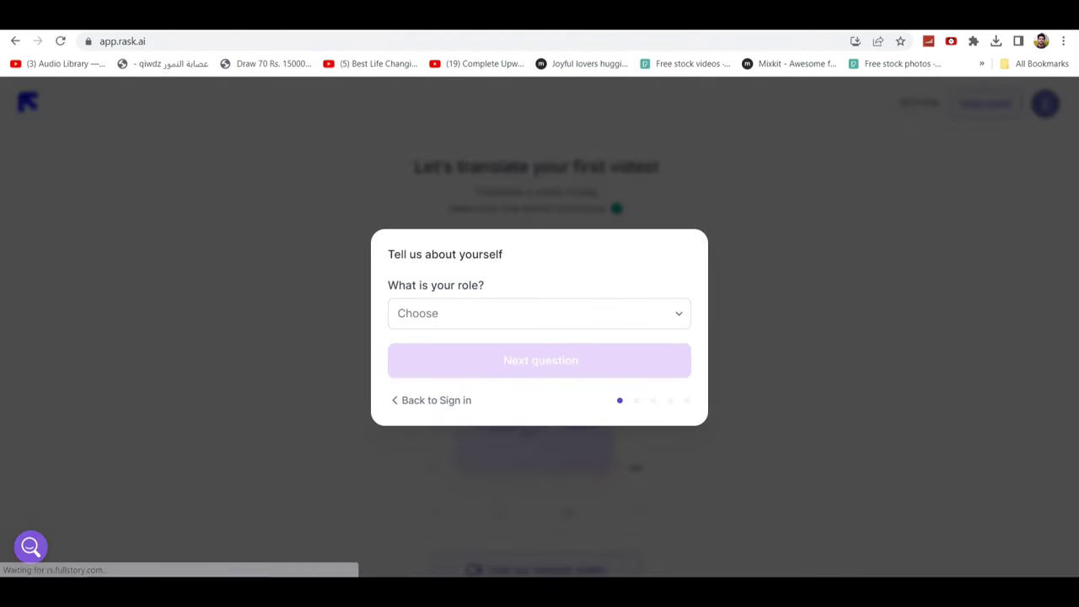
Step: Answer the onboarding role as Founder / CEO and pick a content type
{"action": "left_click", "coordinate": [540, 313]}
{"action": "left_click", "coordinate": [437, 386]}
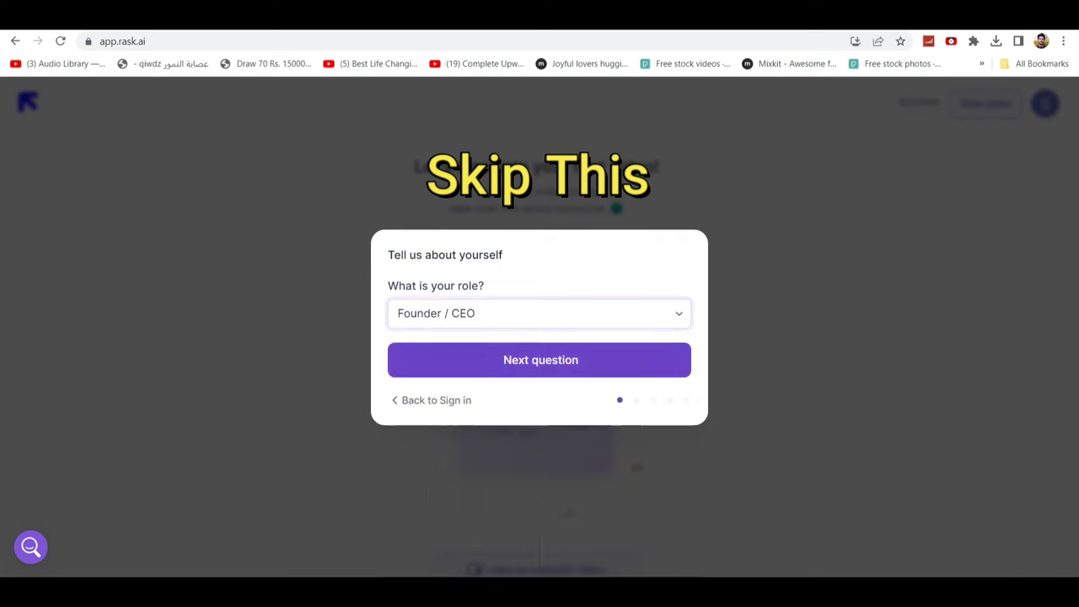
{"action": "left_click", "coordinate": [540, 359]}
{"action": "left_click", "coordinate": [539, 312]}
{"action": "left_click", "coordinate": [464, 385]}
{"action": "left_click", "coordinate": [539, 359]}
Step: Choose 50-100 min per month and a spending amount, then decline updates
{"action": "left_click", "coordinate": [539, 313]}
{"action": "left_click", "coordinate": [428, 386]}
{"action": "left_click", "coordinate": [540, 359]}
{"action": "left_click", "coordinate": [539, 320]}
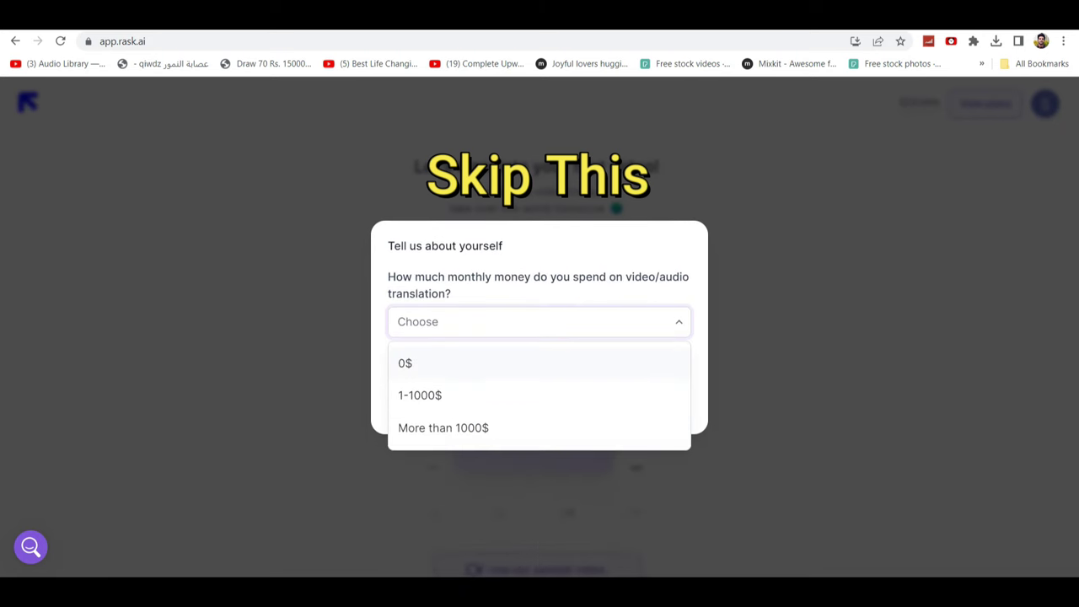
{"action": "left_click", "coordinate": [430, 393]}
{"action": "left_click", "coordinate": [539, 359]}
{"action": "left_click", "coordinate": [462, 337]}
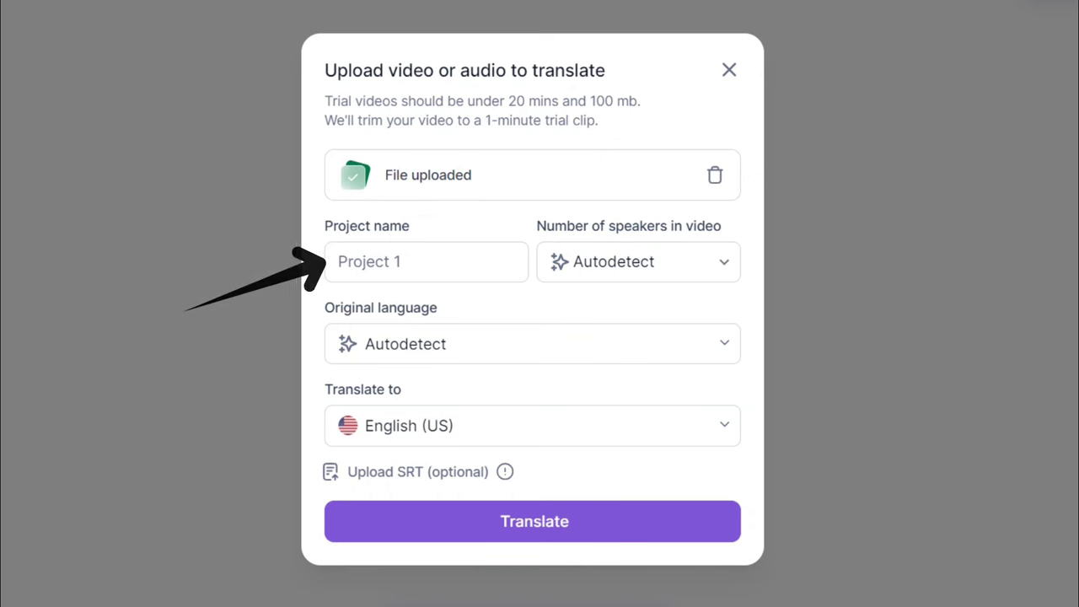
Step: Name the project 'urdu to english' and leave Number of speakers on Autodetect
{"action": "left_click", "coordinate": [339, 262]}
{"action": "type", "text": "urdu to english"}
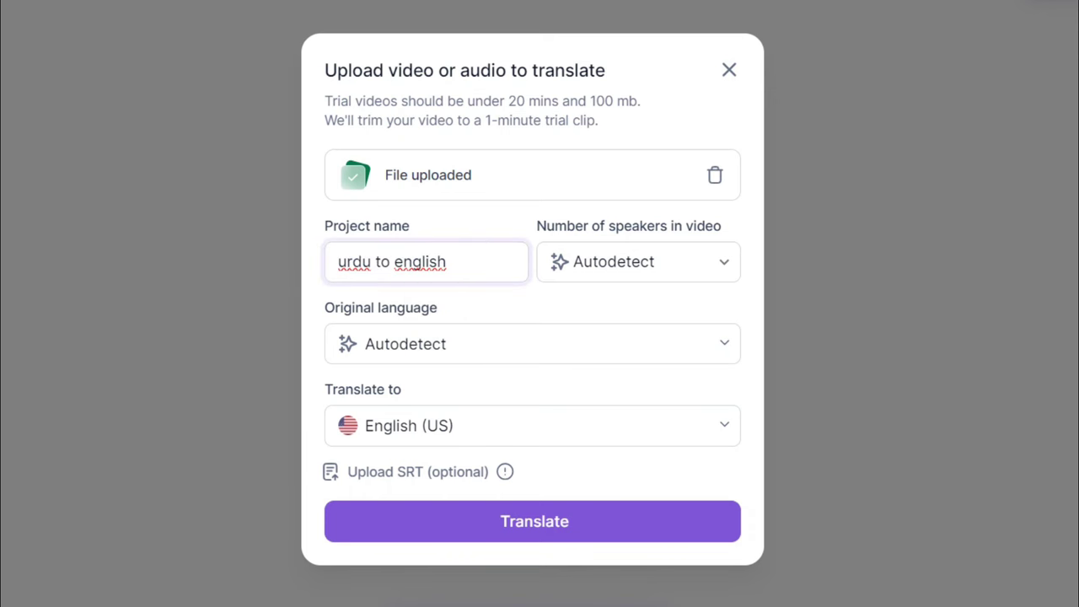
{"action": "left_click", "coordinate": [638, 261]}
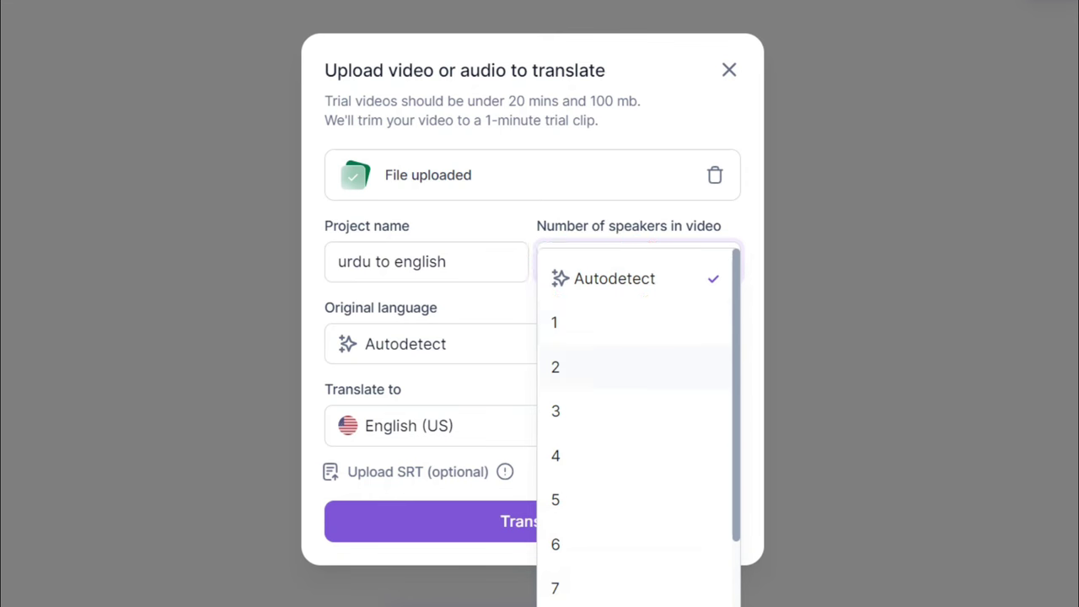
{"action": "scroll", "coordinate": [632, 459], "scroll_direction": "down", "scroll_amount": 3}
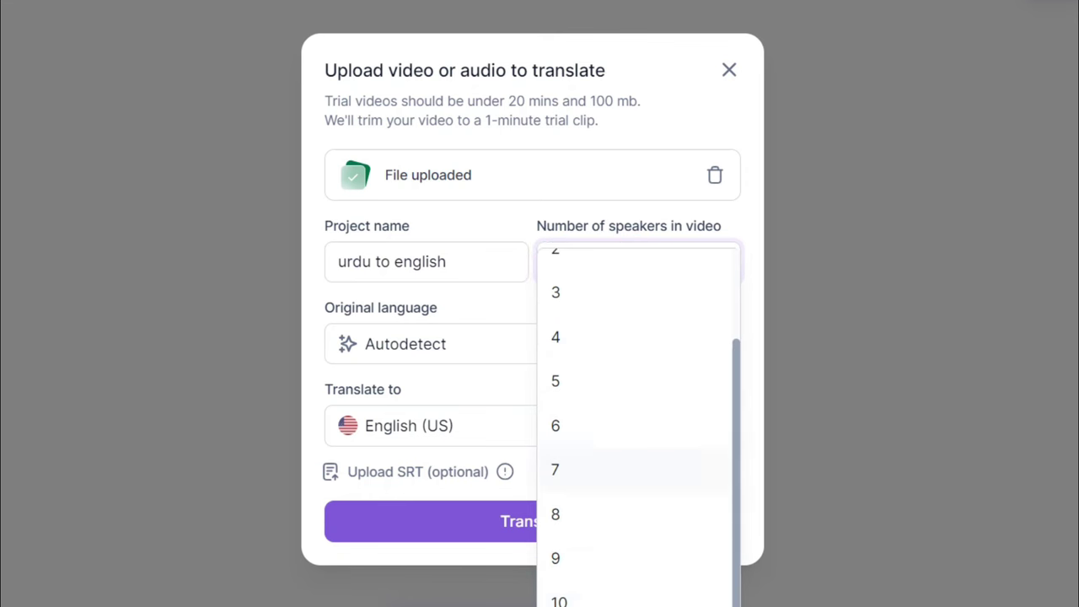
{"action": "scroll", "coordinate": [632, 421], "scroll_direction": "up", "scroll_amount": 3}
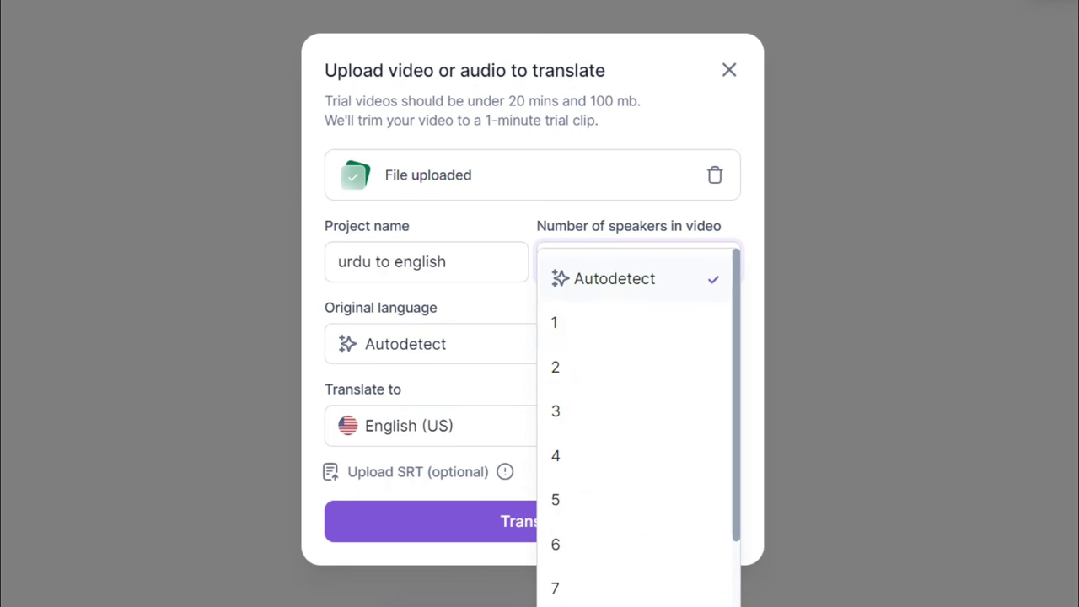
{"action": "key", "text": "Escape"}
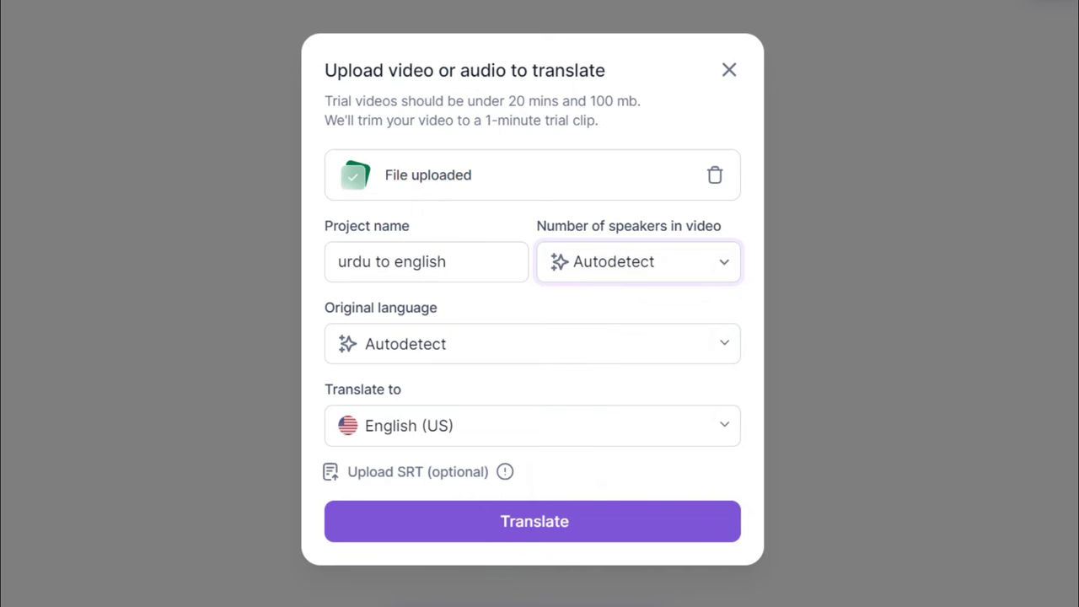
Step: Set the original language to Urdu, keep English (US) as target, and translate
{"action": "left_click", "coordinate": [533, 343]}
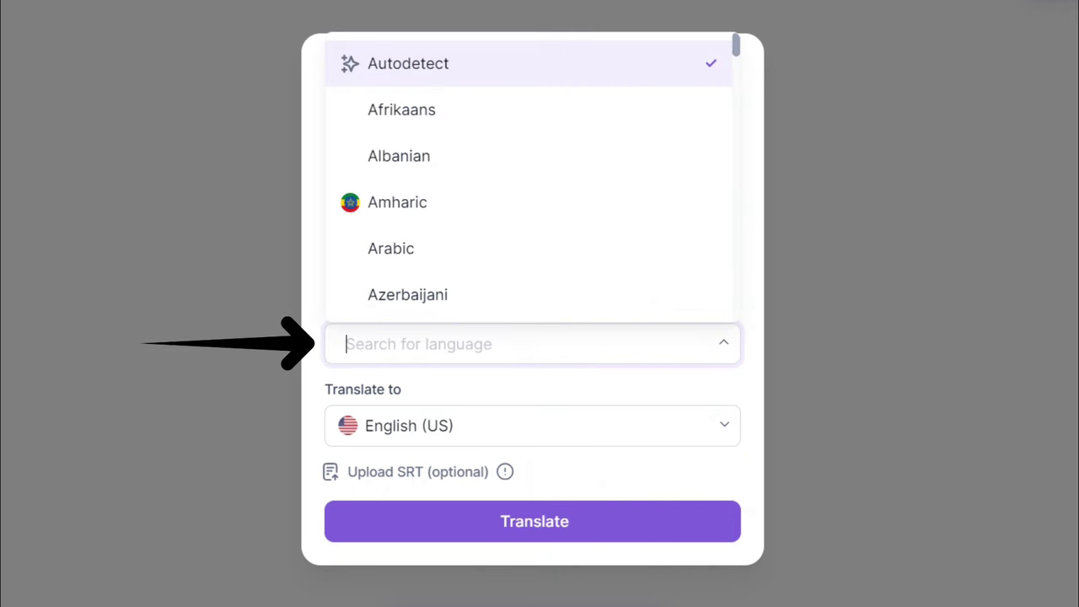
{"action": "scroll", "coordinate": [531, 185], "scroll_direction": "down", "scroll_amount": 5}
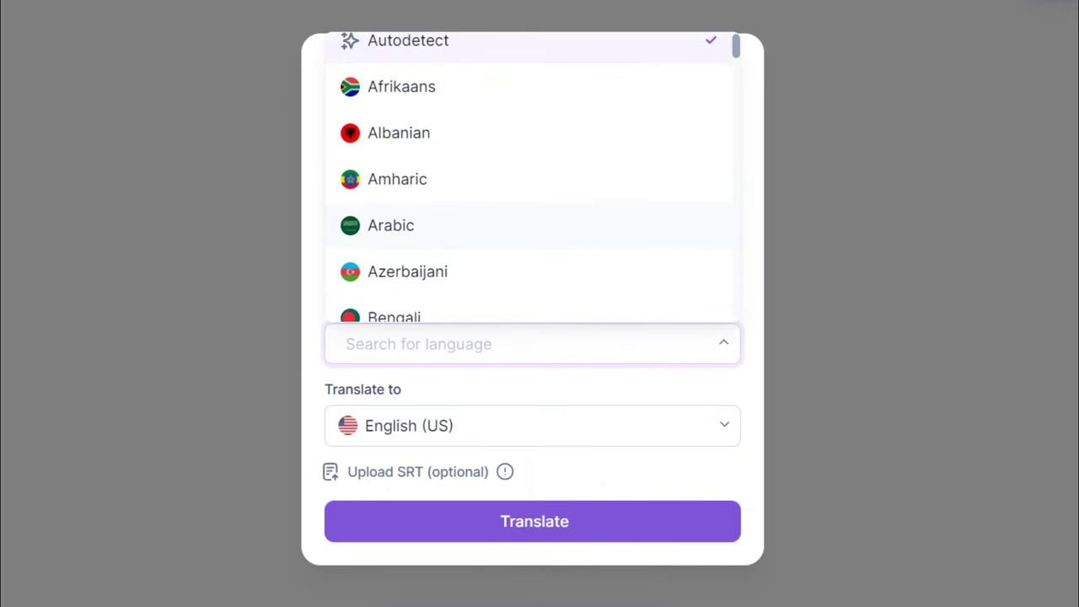
{"action": "type", "text": "u"}
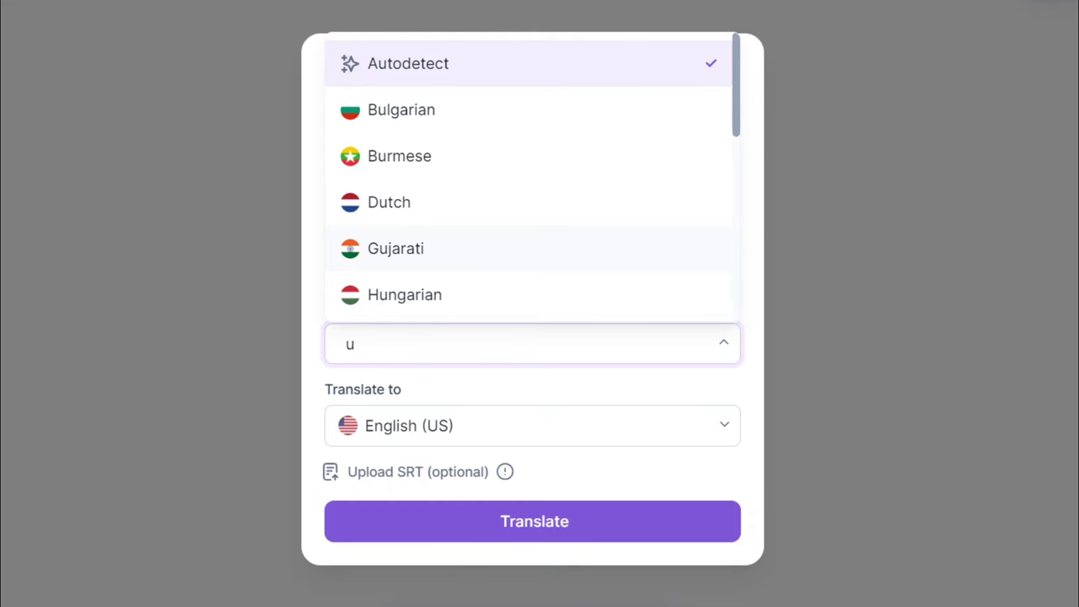
{"action": "type", "text": "rd"}
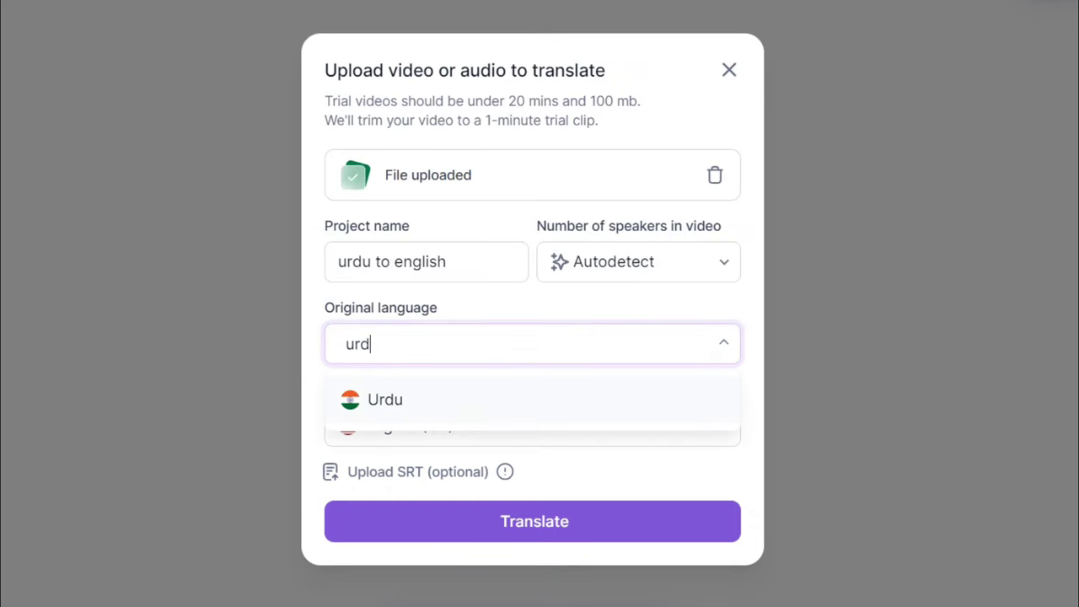
{"action": "key", "text": "Return"}
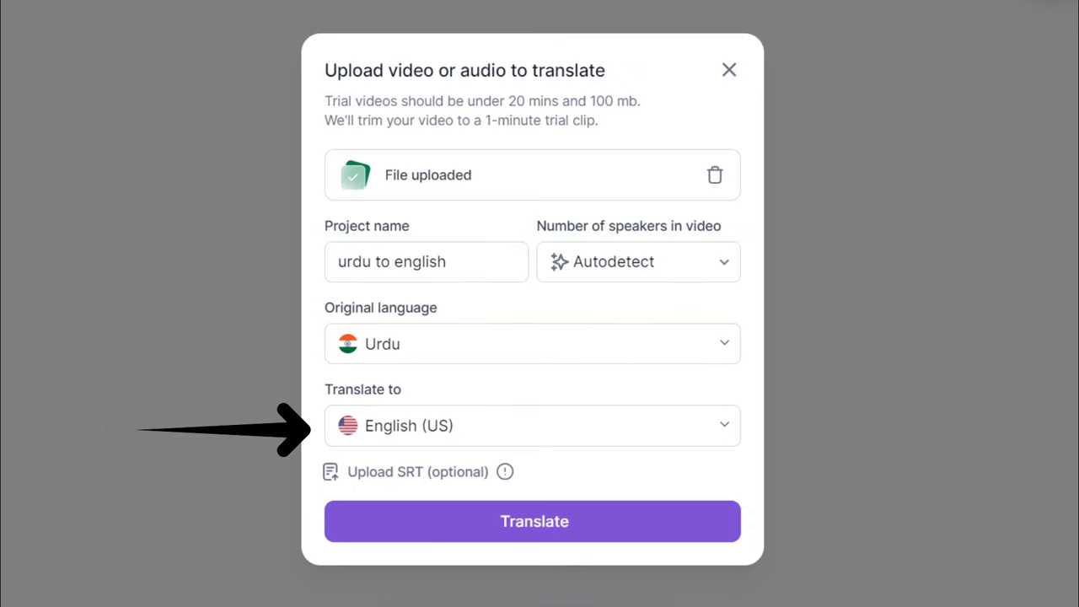
{"action": "left_click", "coordinate": [532, 425]}
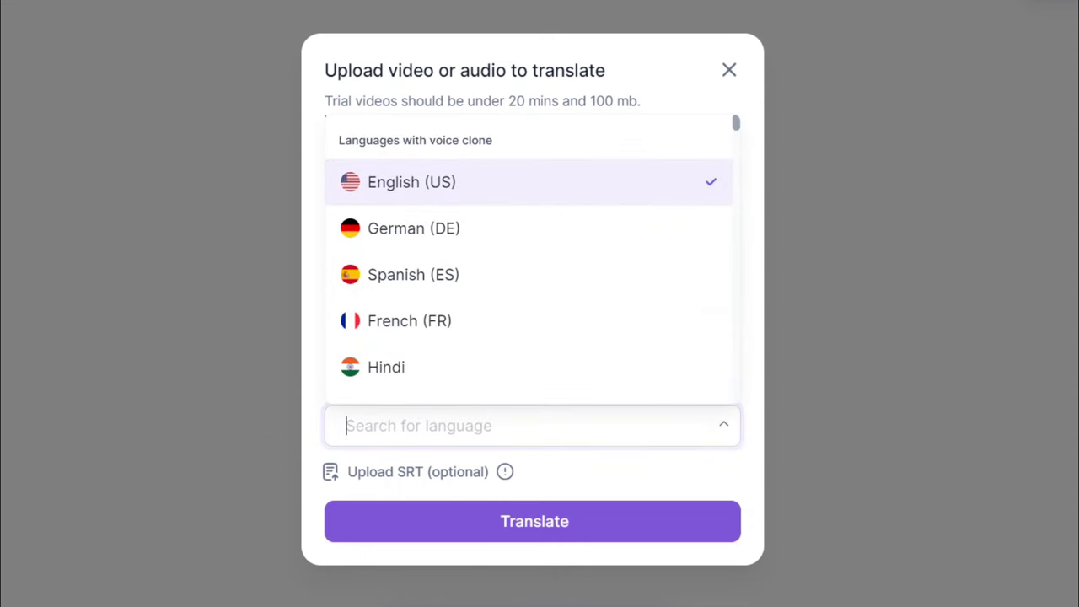
{"action": "key", "text": "Return"}
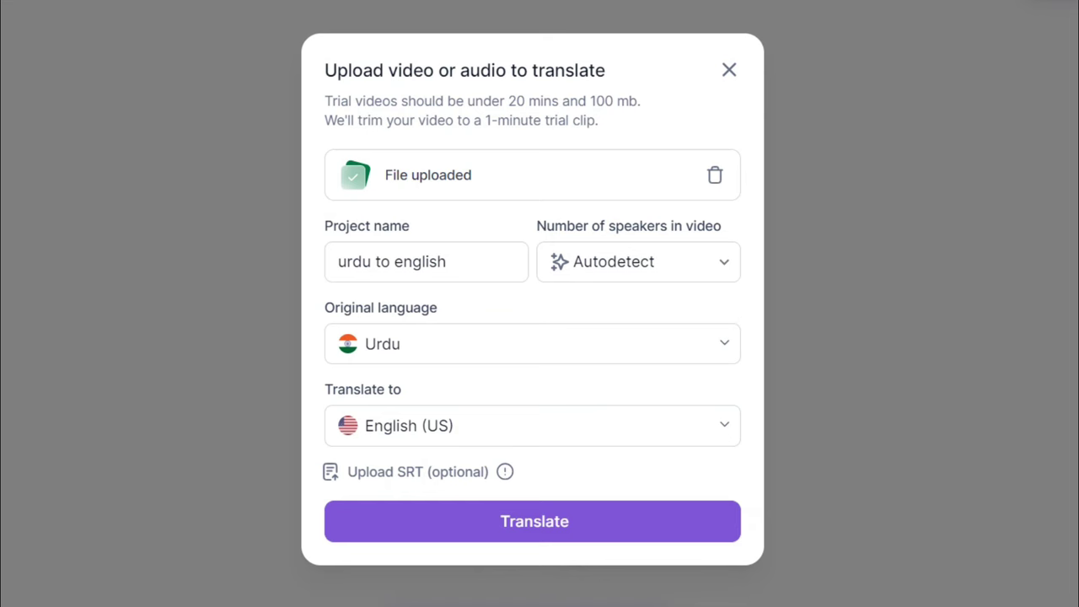
{"action": "key", "text": "Return"}
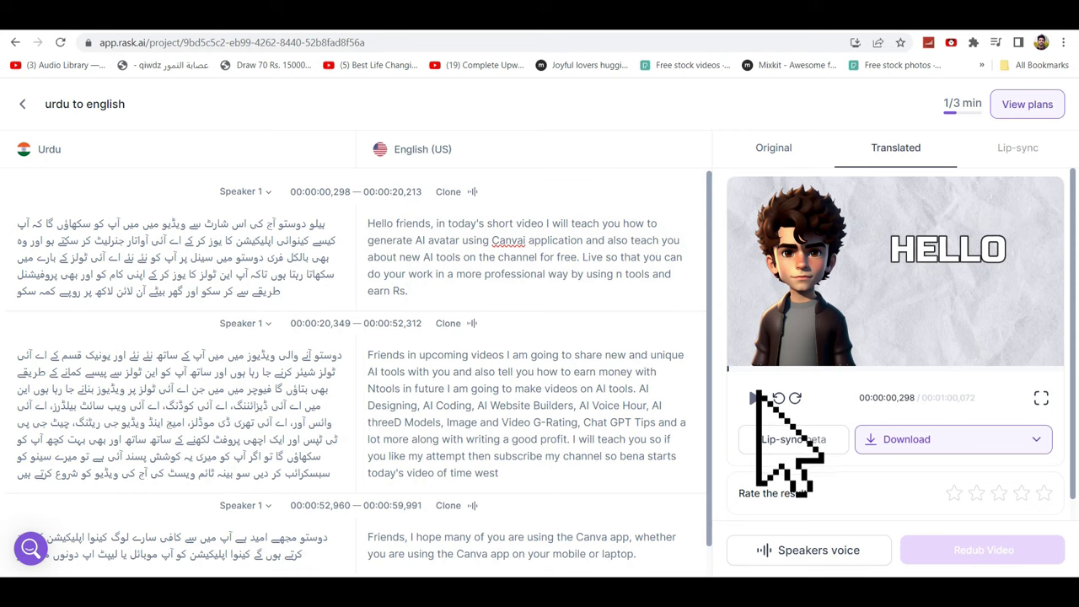
Step: Play the translated English preview video
{"action": "left_click", "coordinate": [755, 397]}
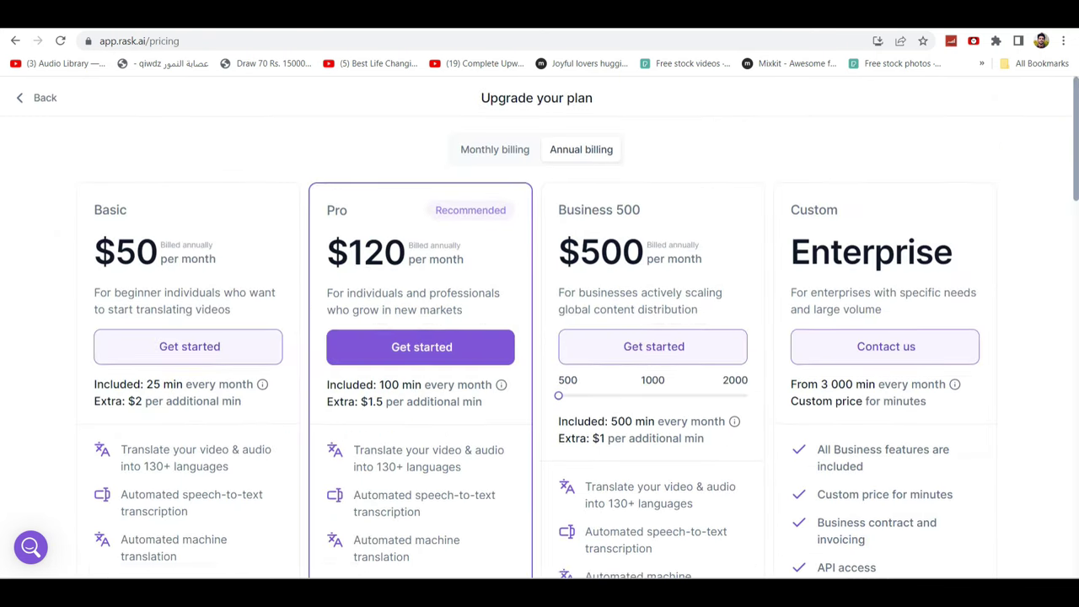
Step: Switch the pricing page to monthly billing: Basic $60, Pro $140, Business 500 $560
{"action": "scroll", "coordinate": [540, 337], "scroll_direction": "down", "scroll_amount": 1}
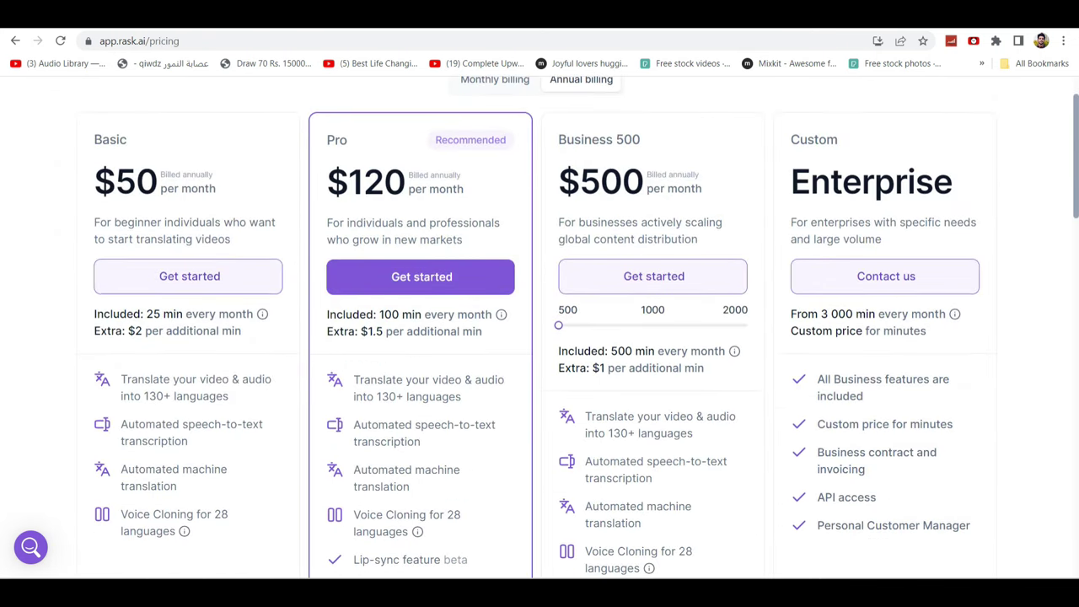
{"action": "left_click", "coordinate": [494, 79]}
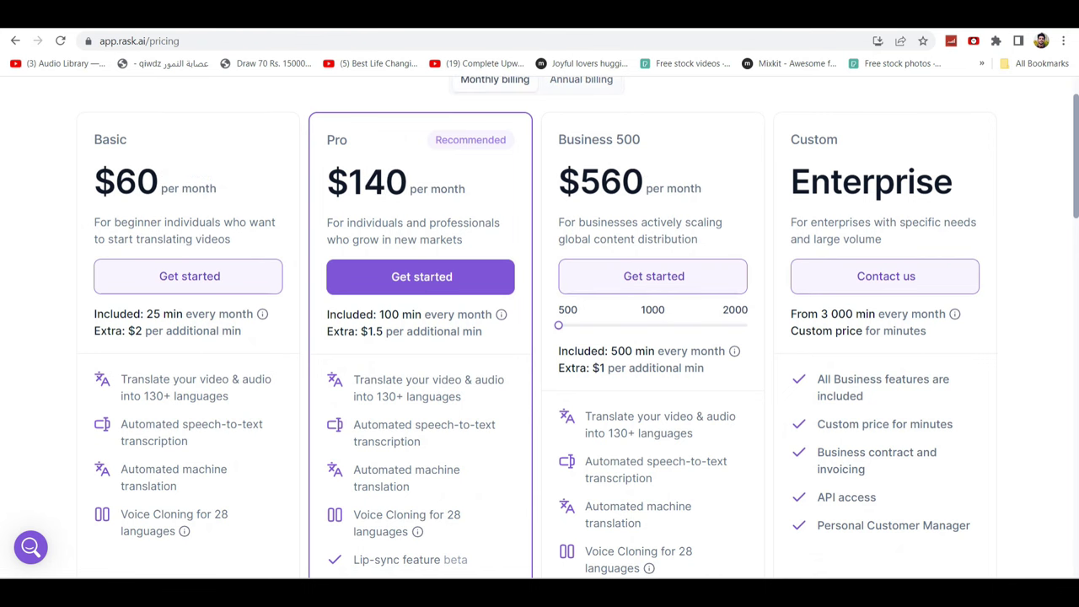
{"action": "scroll", "coordinate": [539, 338], "scroll_direction": "down", "scroll_amount": 2}
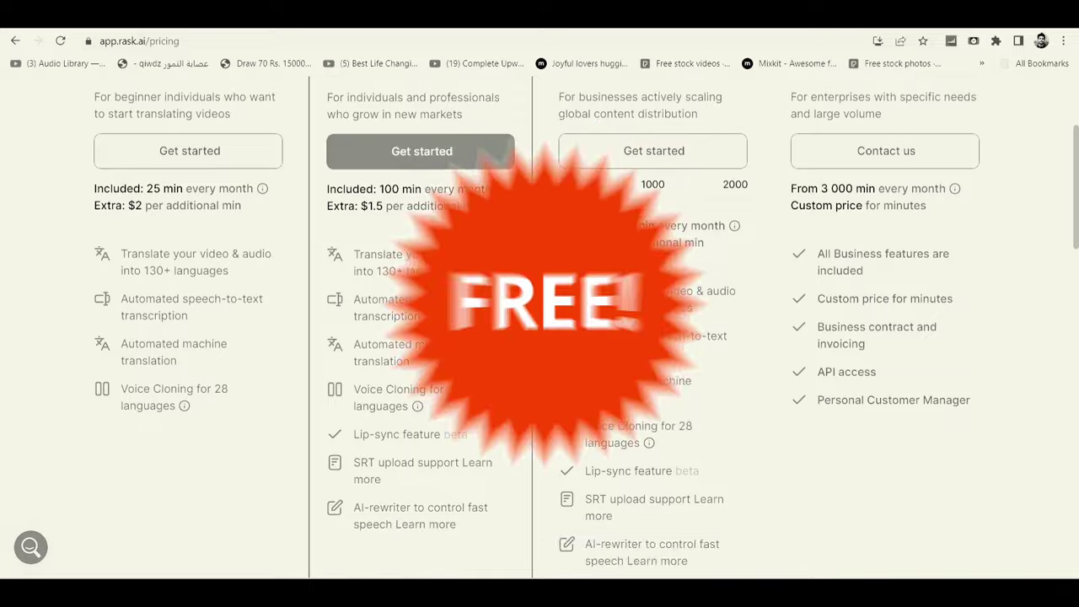